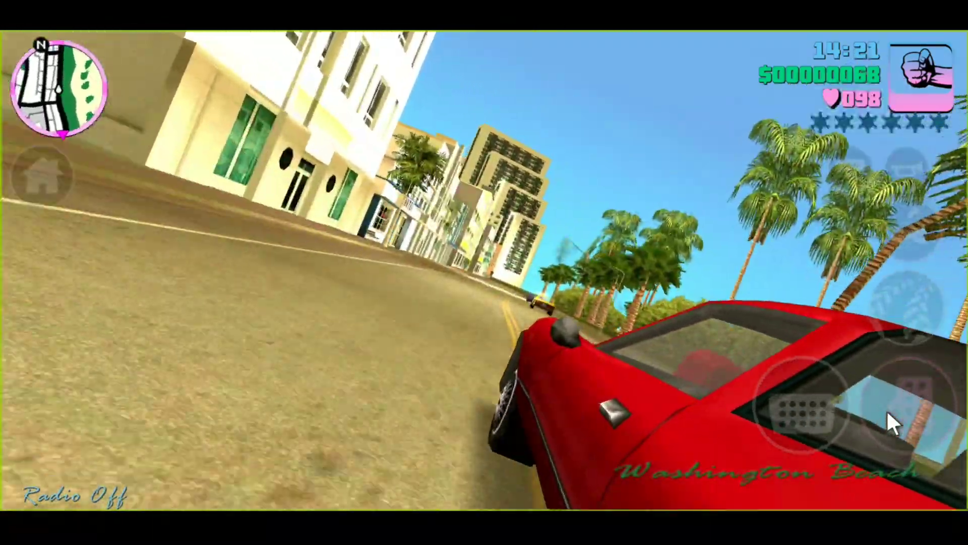
Step: Download the BlueStacks 5 installer from the BlueStacks website's Try BlueStacks (Beta) button
key(v)
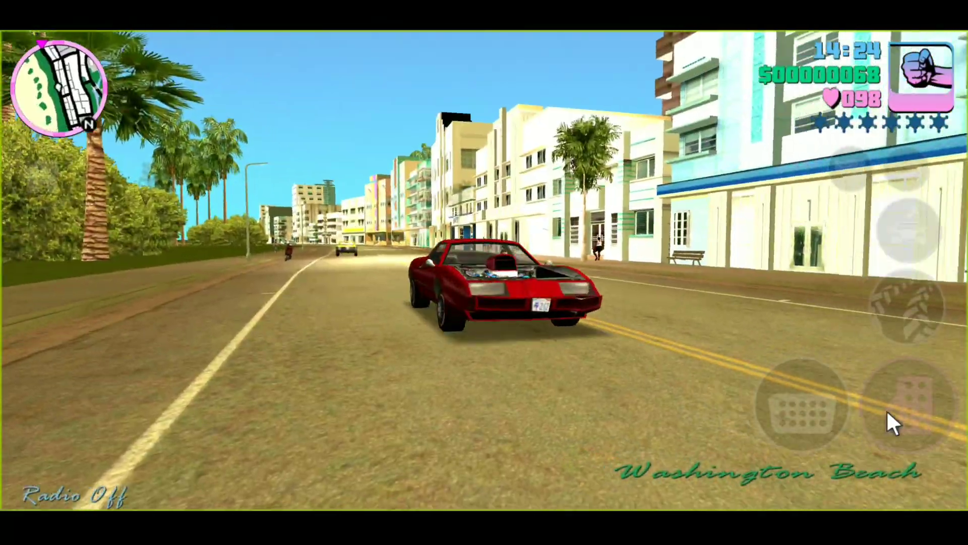
key(v)
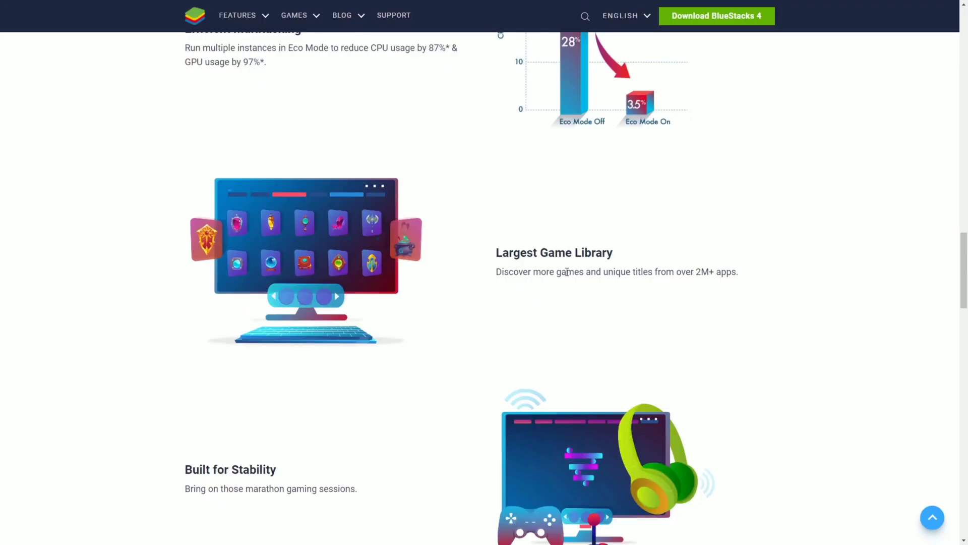
scroll(341, 355, down, 5)
scroll(383, 374, down, 1)
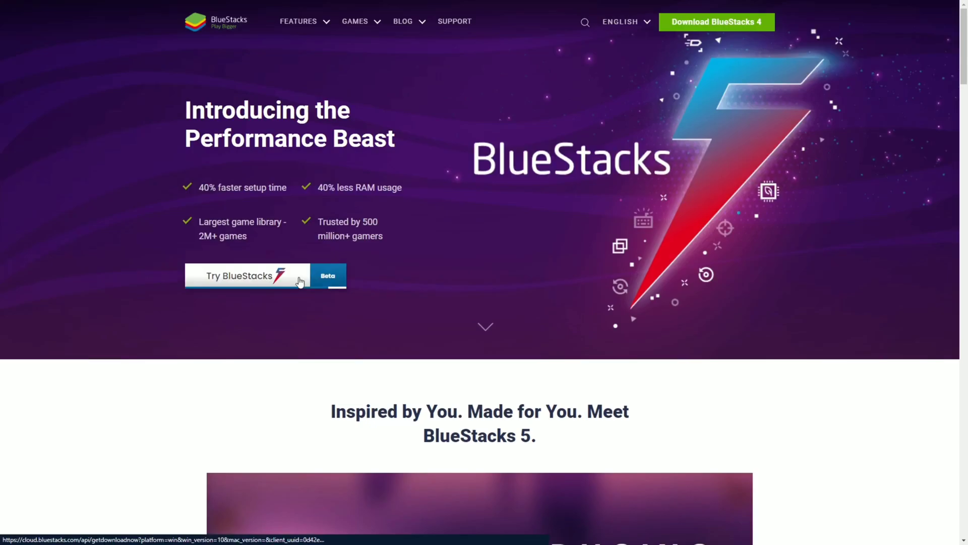
click(300, 281)
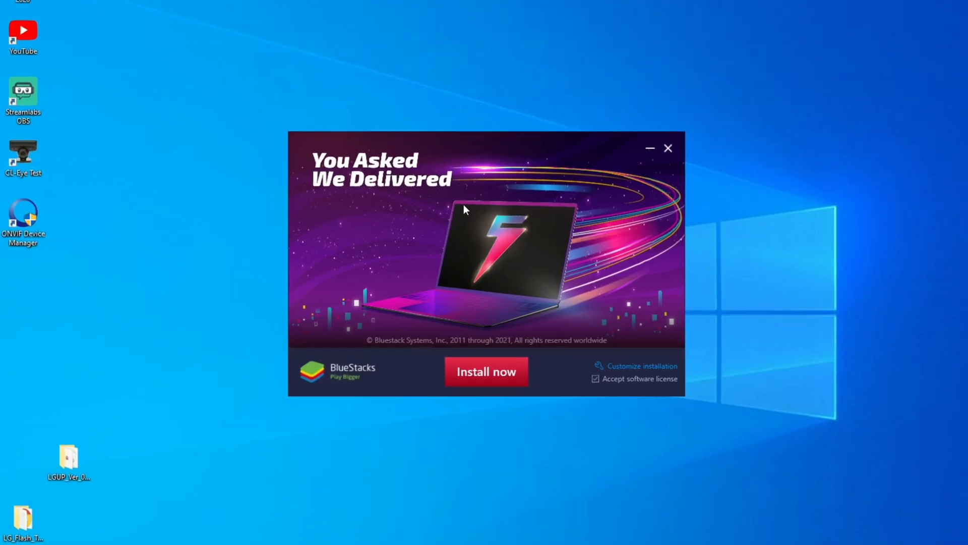
Step: Run Install now so BlueStacks 5 installs and launches to its Android home screen
click(497, 386)
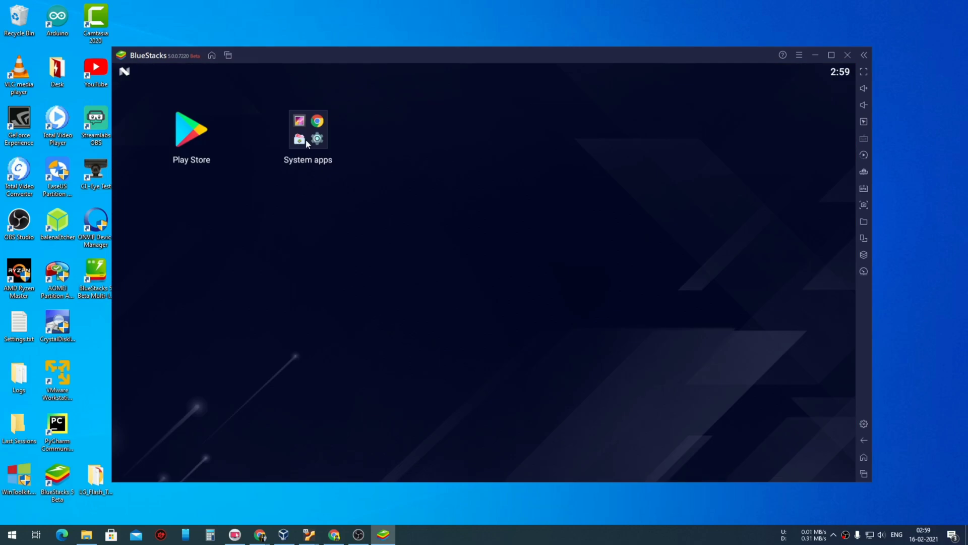
Step: Look inside the System apps folder, close it, then launch the Play Store
click(307, 144)
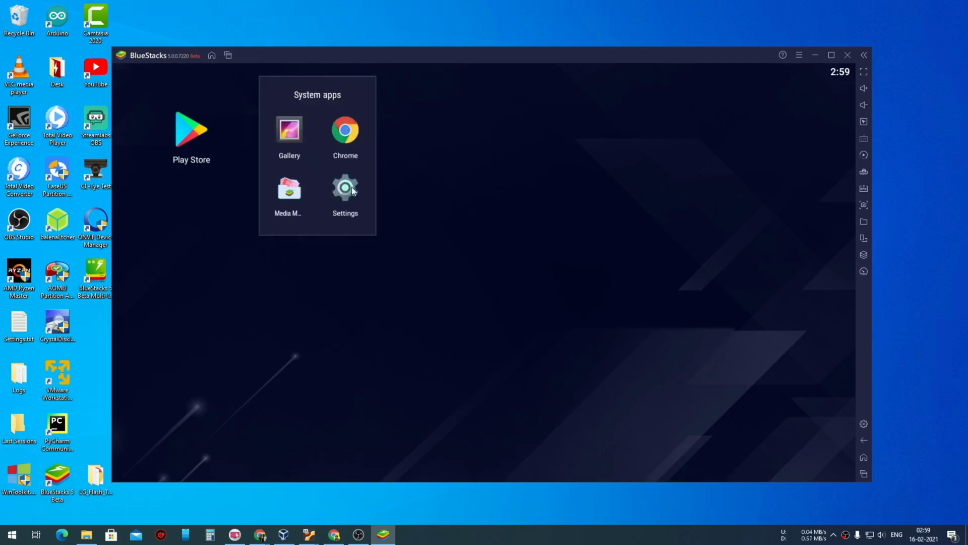
click(582, 218)
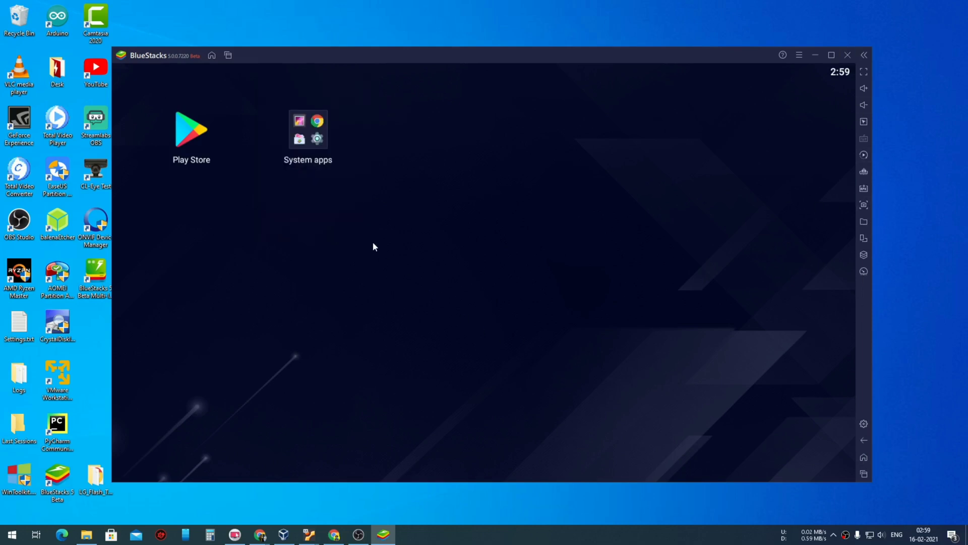
click(187, 134)
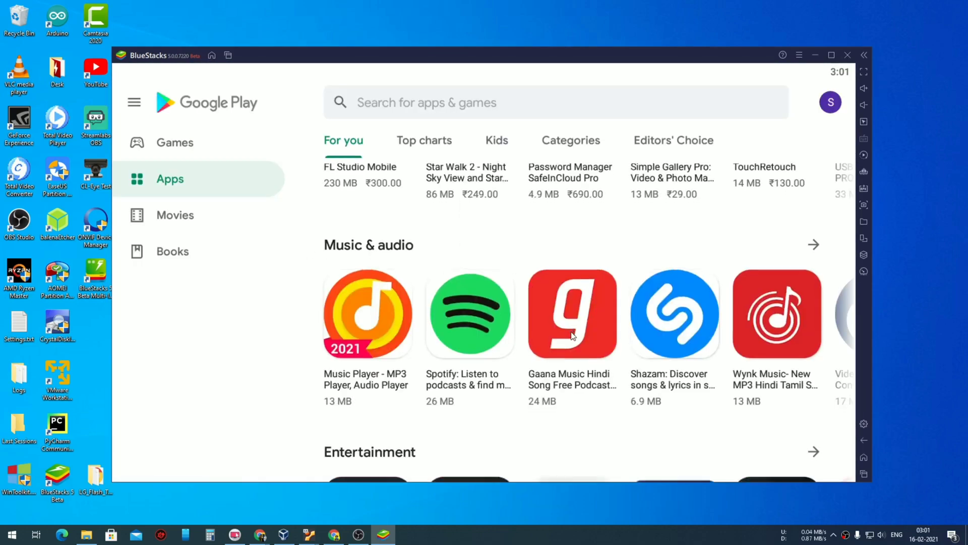
Step: Search the Play Store for 'free fire' and install Garena Free Fire
scroll(574, 339, down, 10)
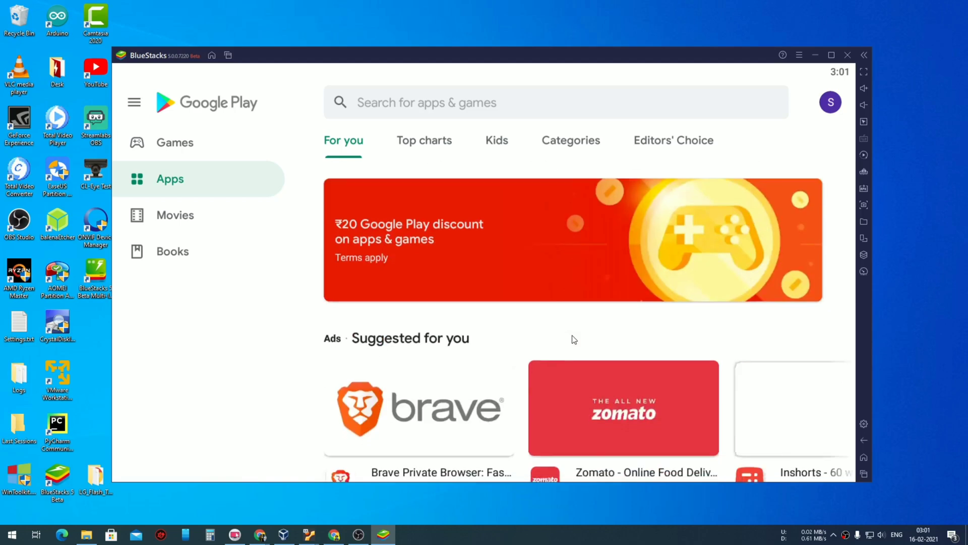
scroll(574, 339, down, 5)
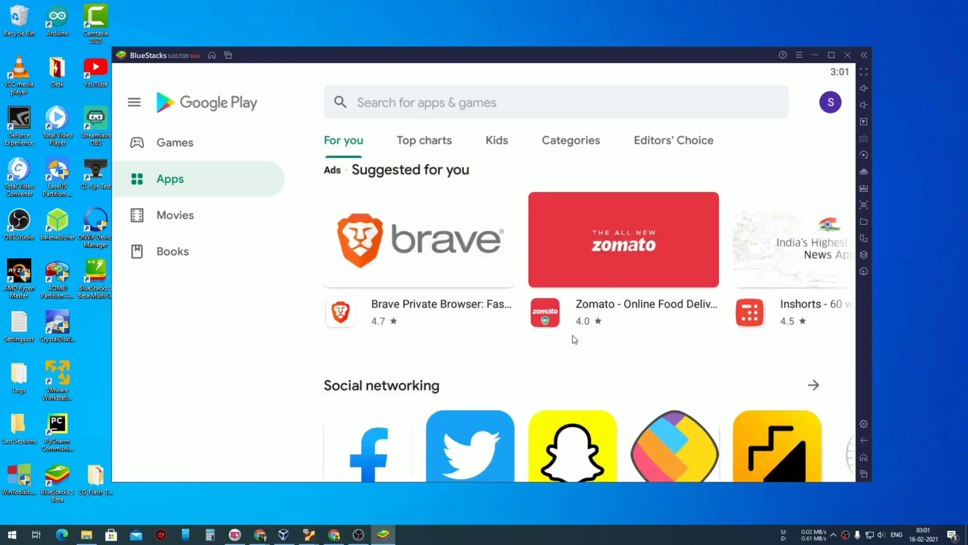
click(405, 104)
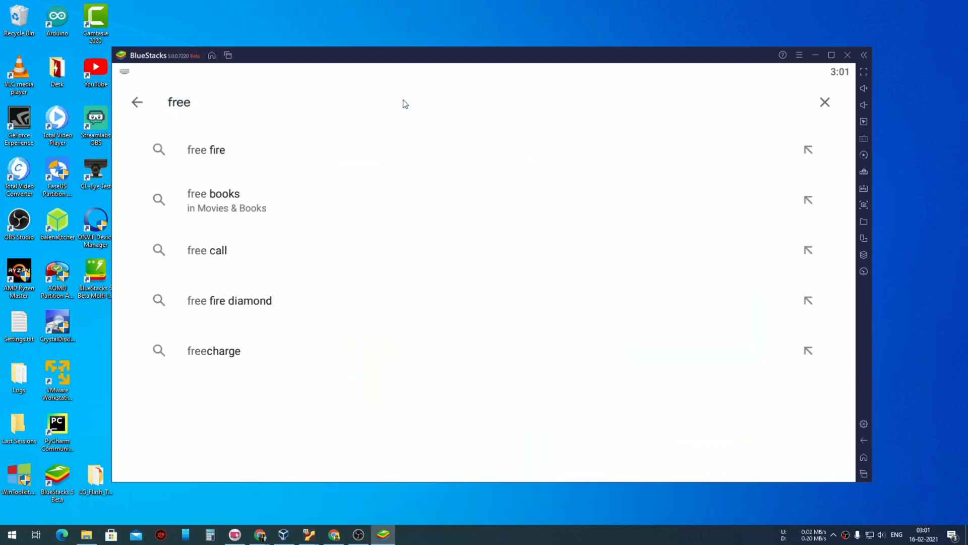
text(free fire)
key(Return)
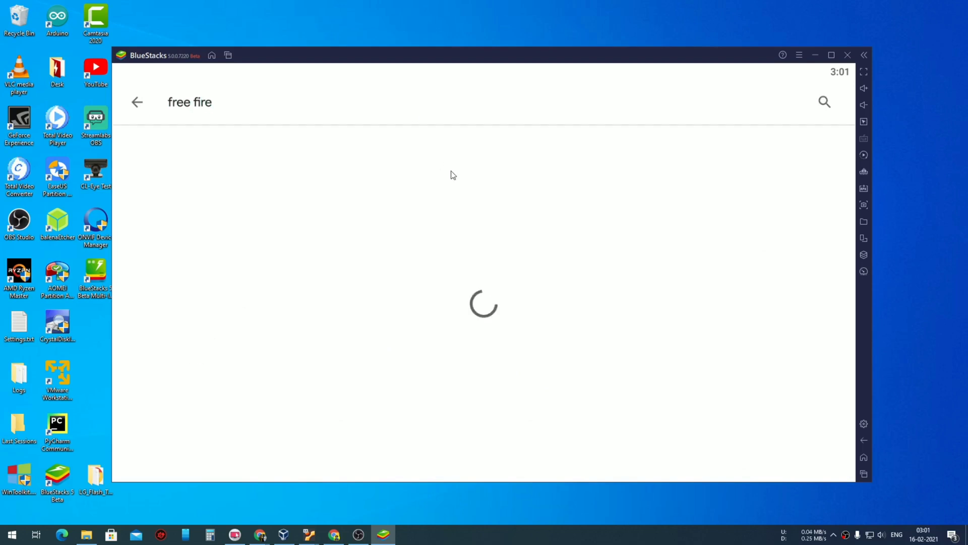
click(743, 169)
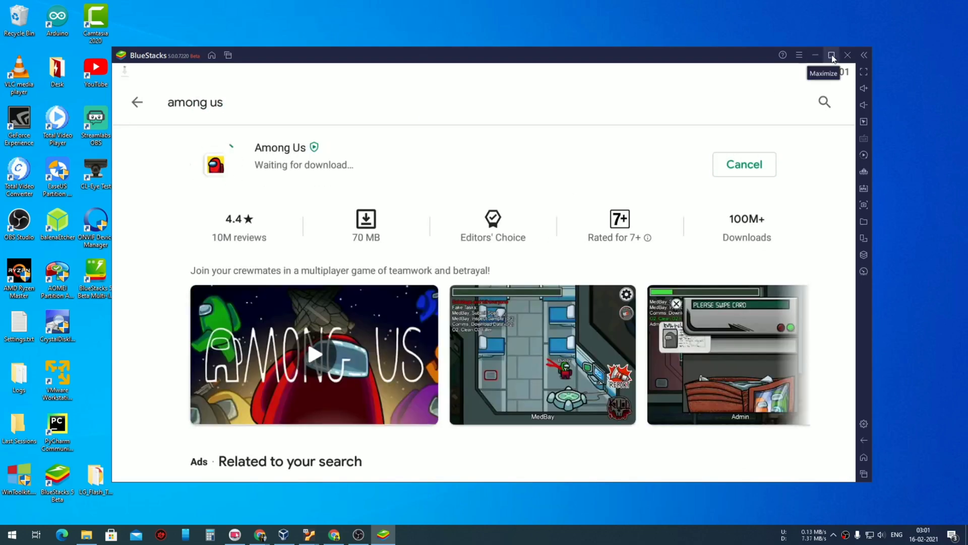
Step: Maximize the emulator window and return to the Google Play home page
click(832, 56)
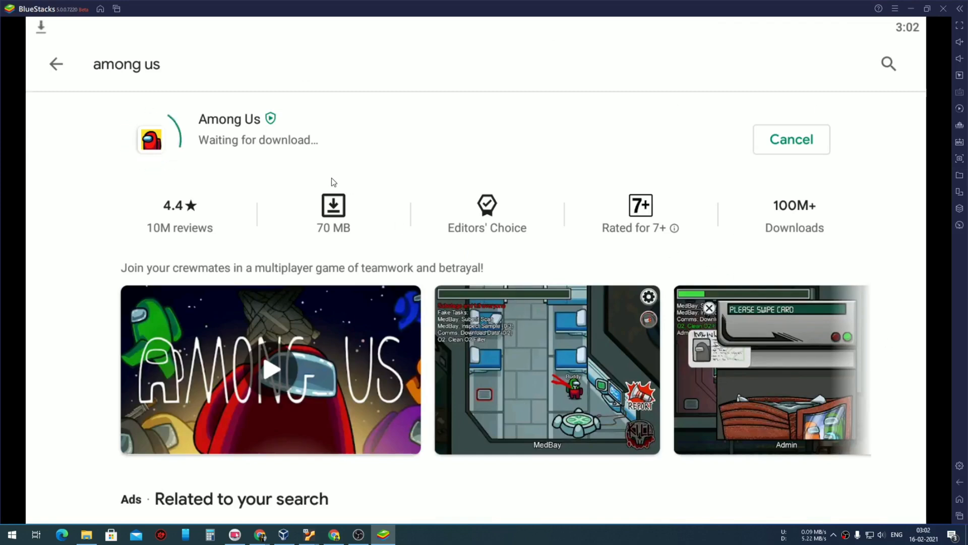
click(55, 66)
scroll(499, 248, down, 10)
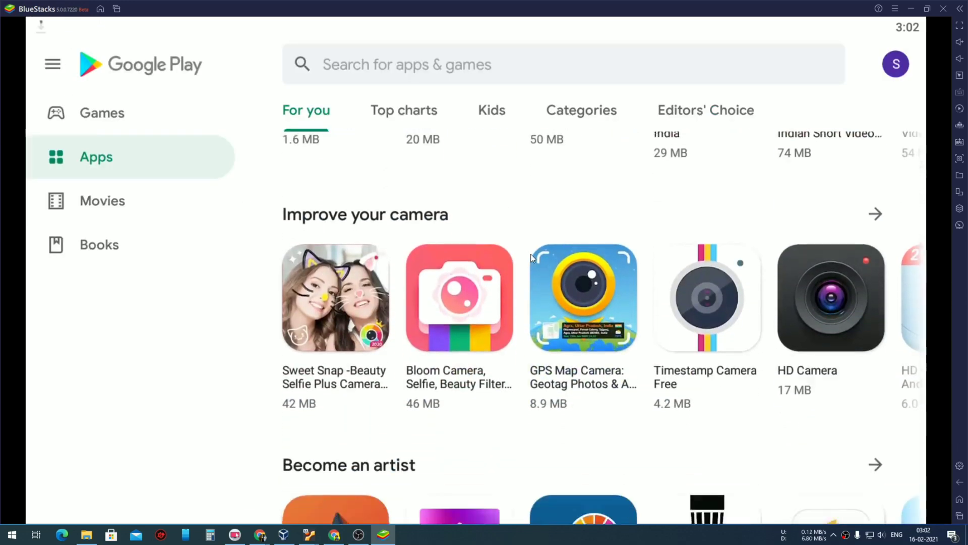
scroll(555, 289, down, 10)
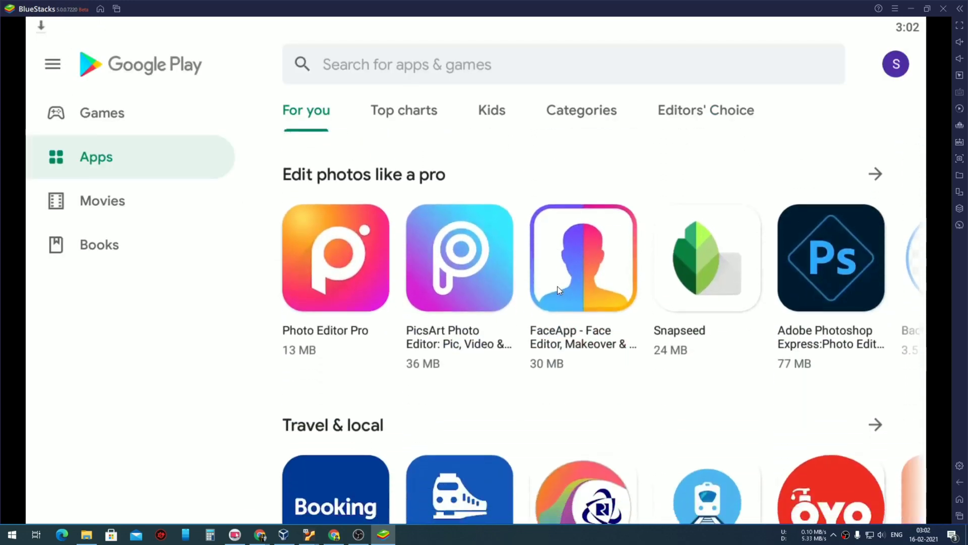
scroll(559, 283, down, 2)
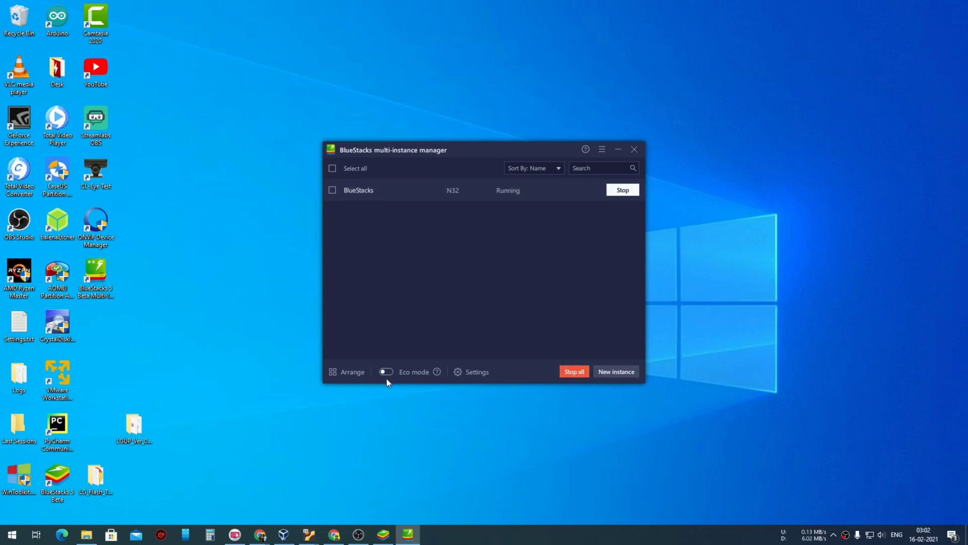
Step: Close the BlueStacks Multi-Instance Manager window with its X button
click(634, 149)
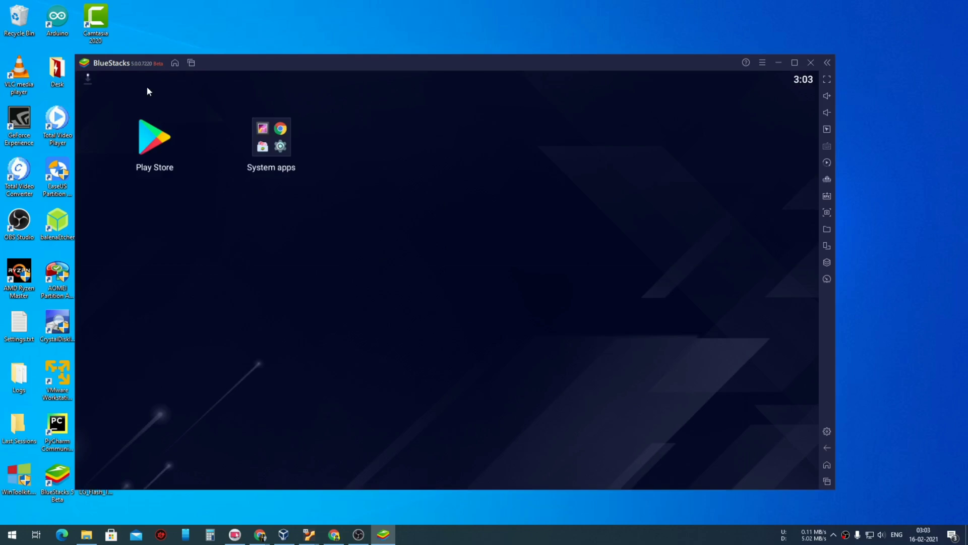
Step: Check Free Fire's download progress in the notification shade, then reopen the Play Store
drag(148, 91, 176, 286)
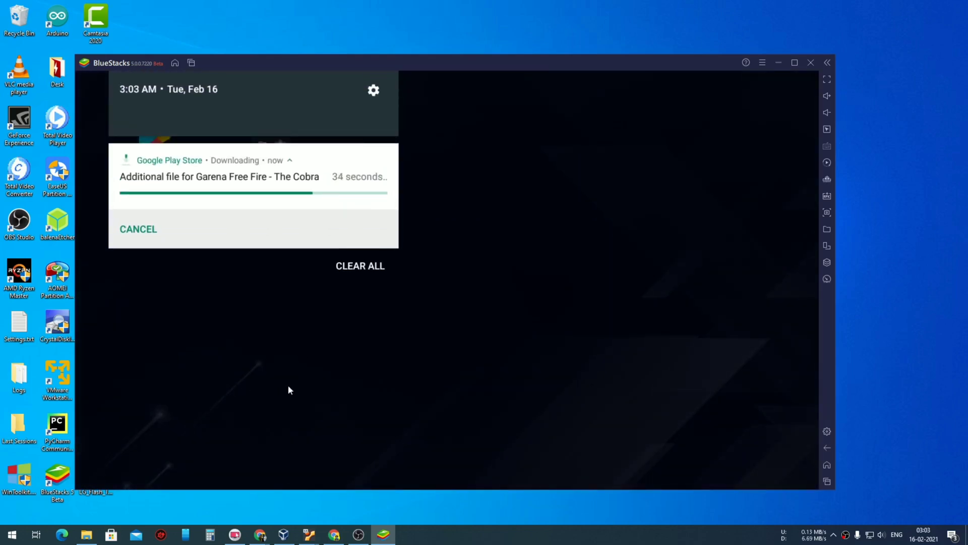
drag(289, 387, 279, 4)
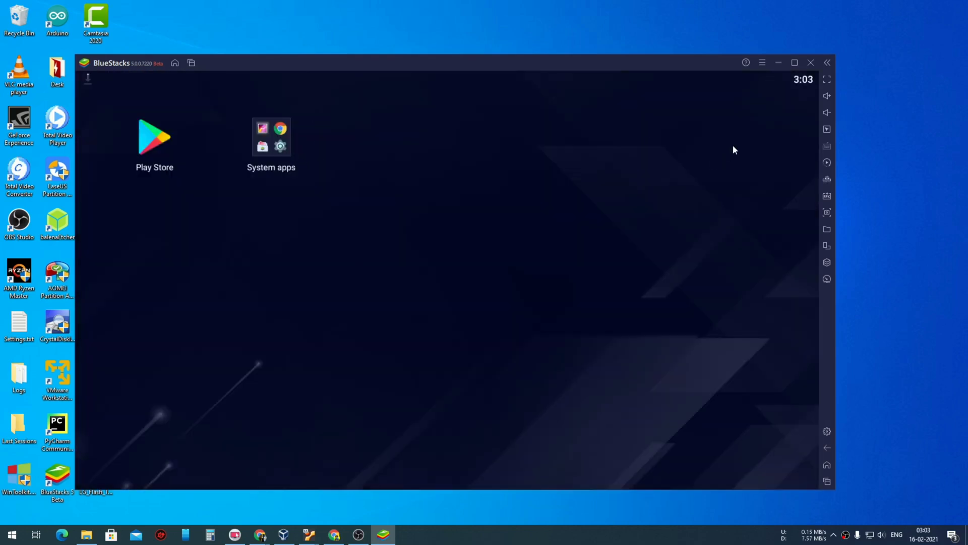
click(281, 148)
click(293, 258)
click(150, 142)
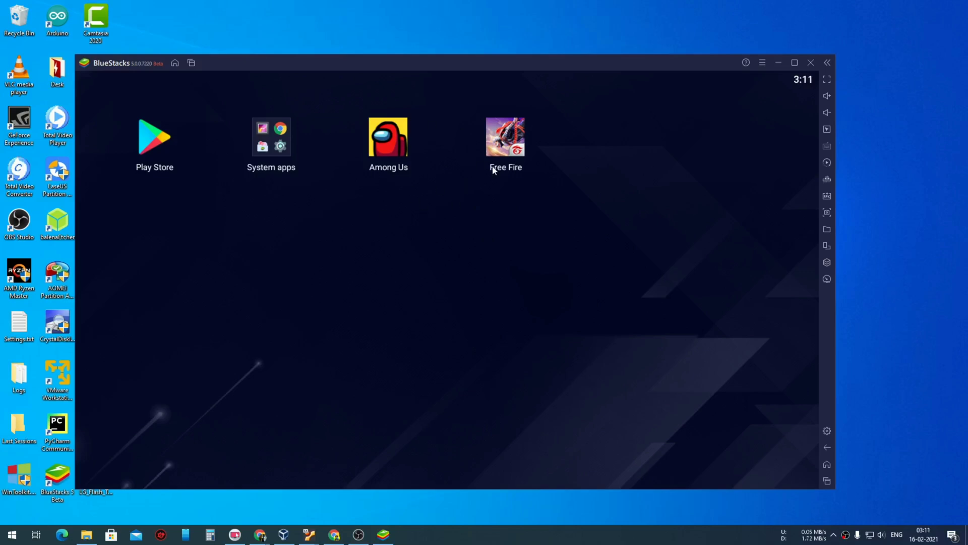
Step: Launch Free Fire, start a Classic match and move the character forward with W
click(501, 147)
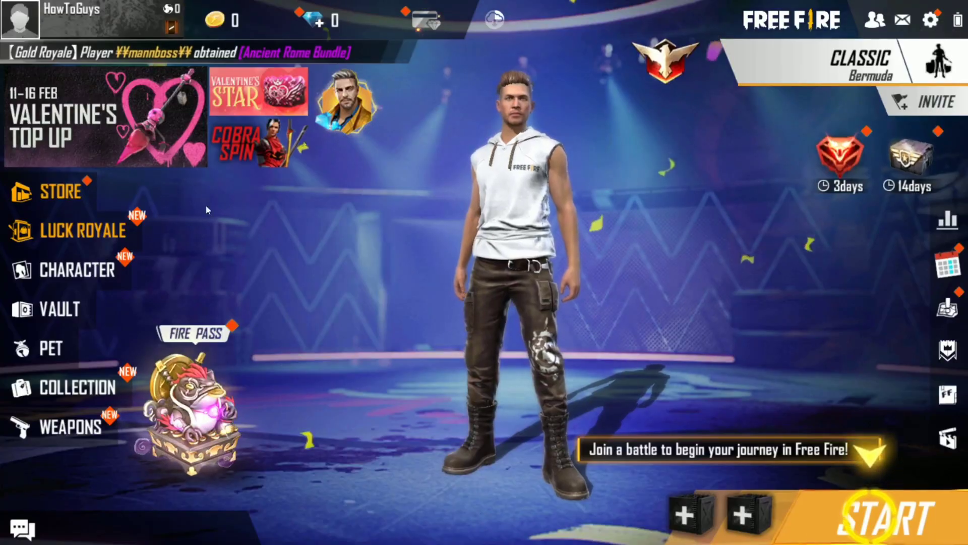
click(513, 335)
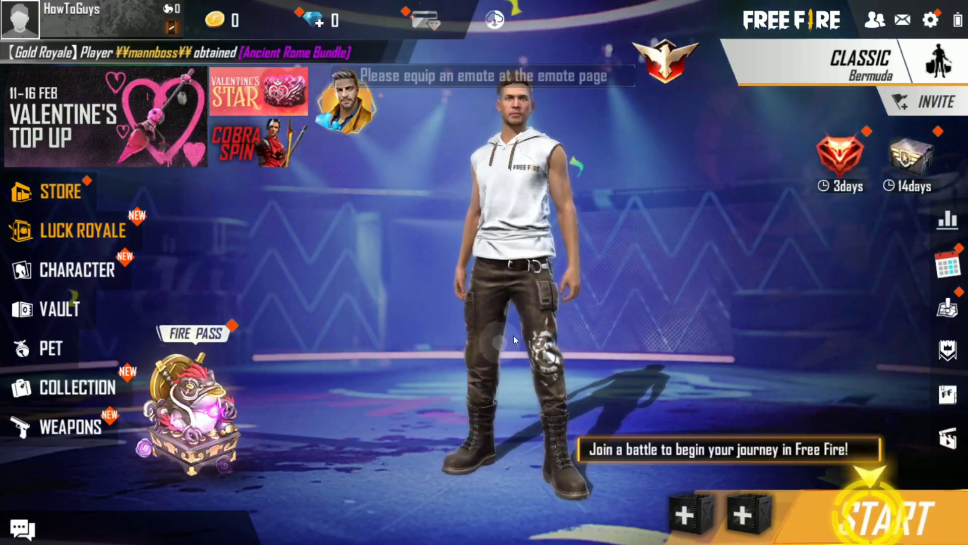
click(874, 520)
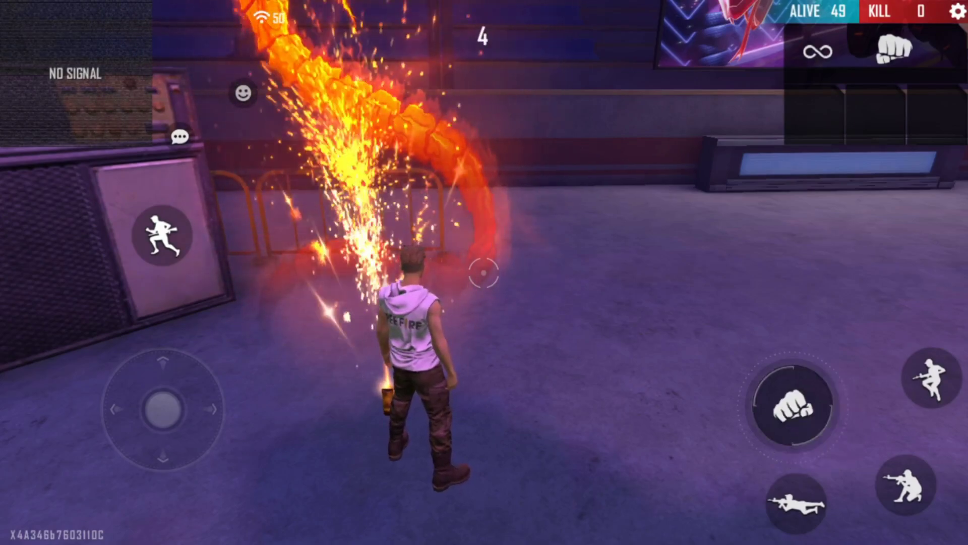
key(w)
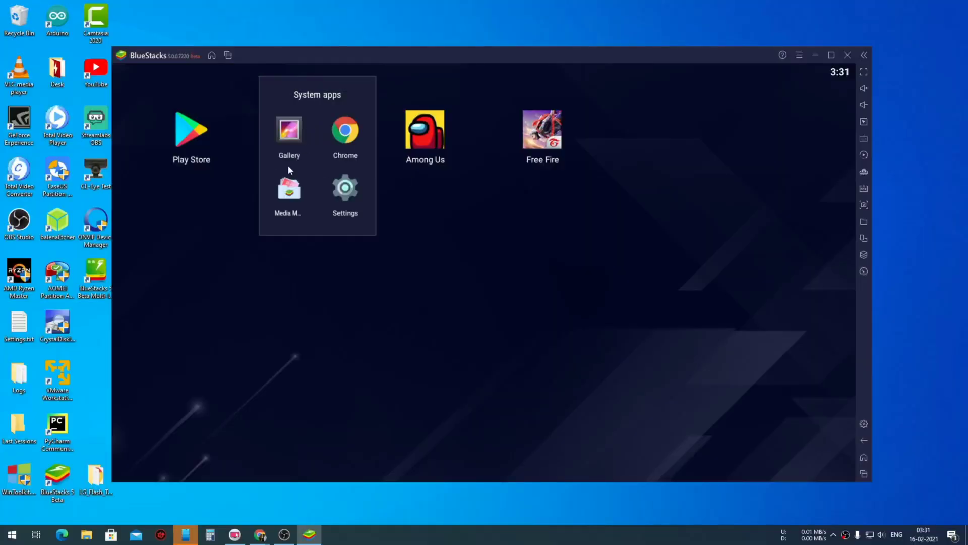
Step: Import AMDRM_Install.log from Windows using Media Manager's Import From Windows
click(291, 191)
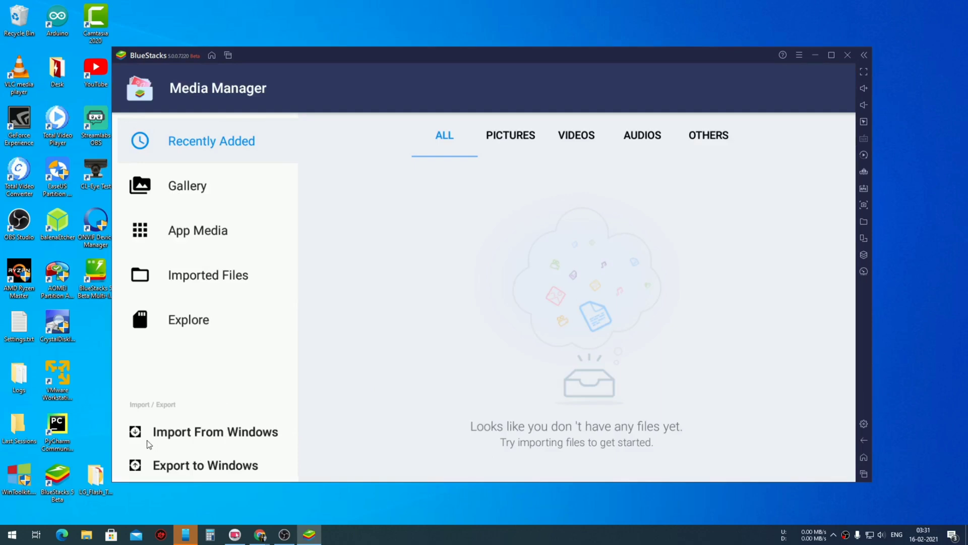
click(217, 438)
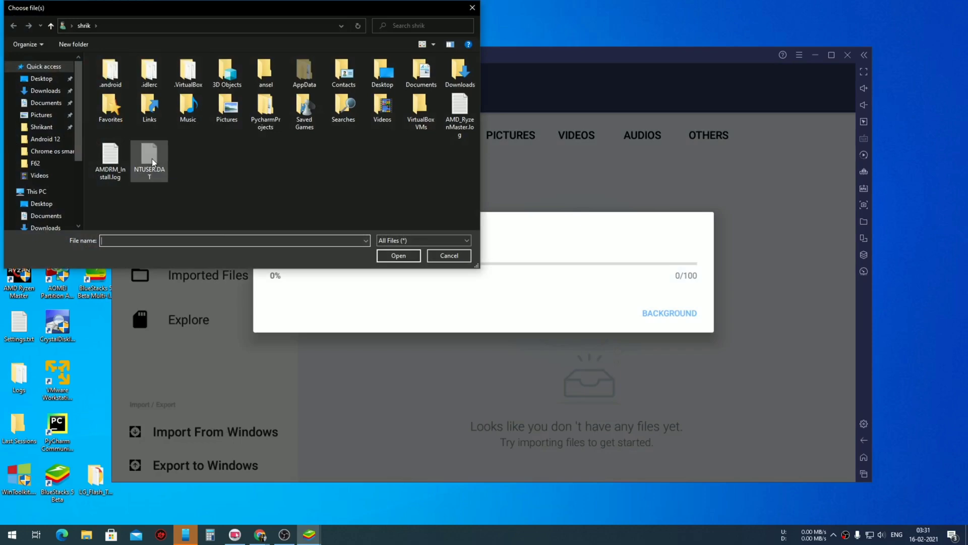
click(398, 255)
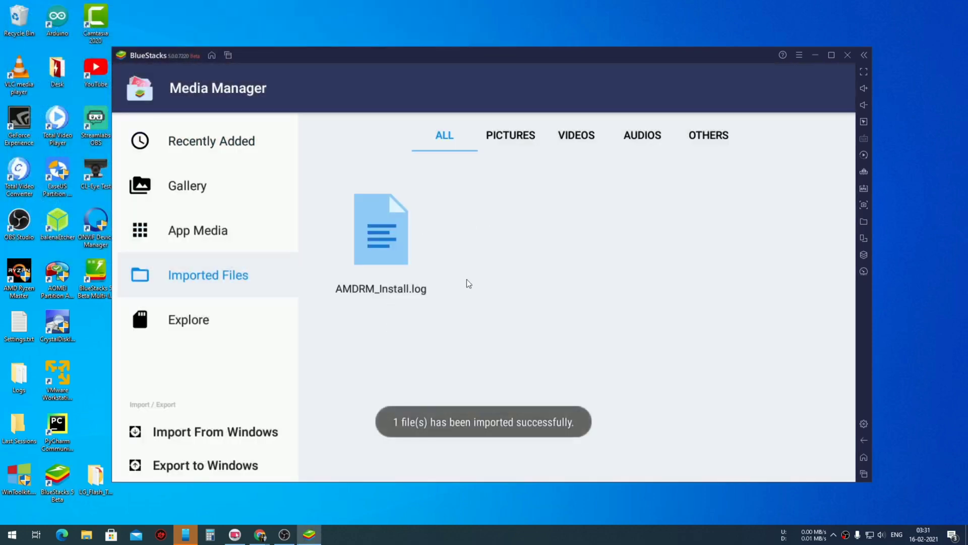